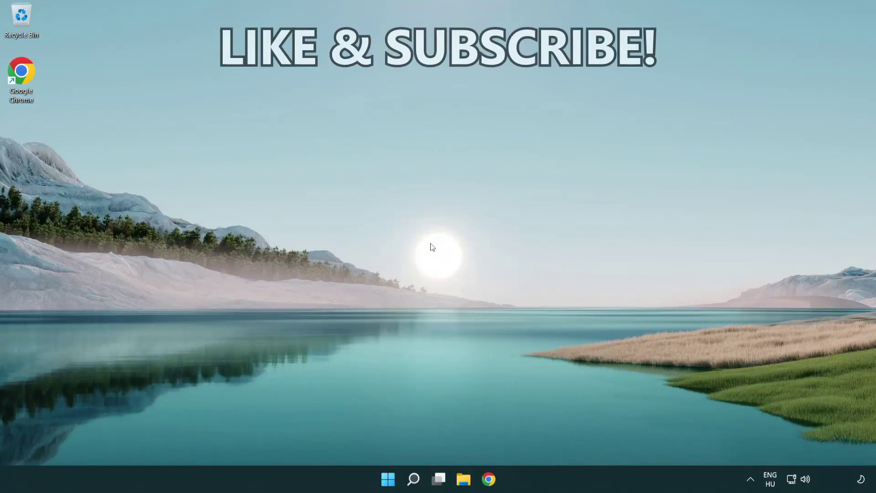
Search for 'cmd' and bring up Command Prompt's administrator launch option
click(414, 479)
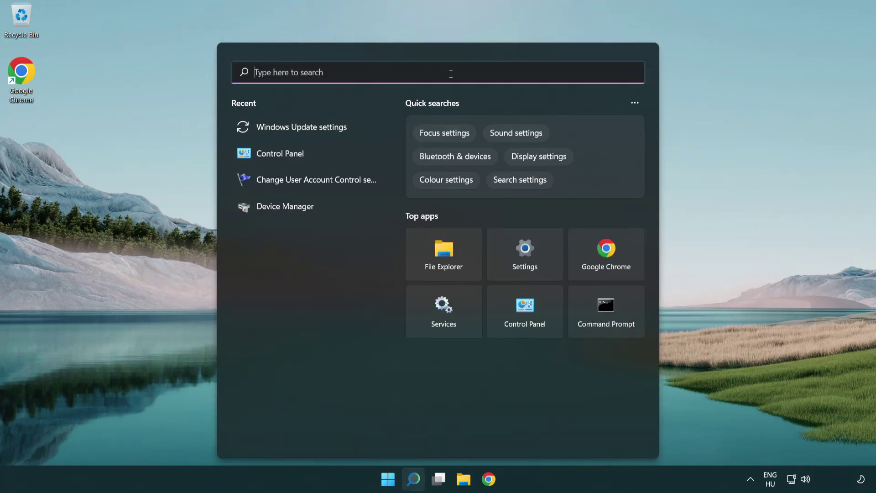
text(cmd)
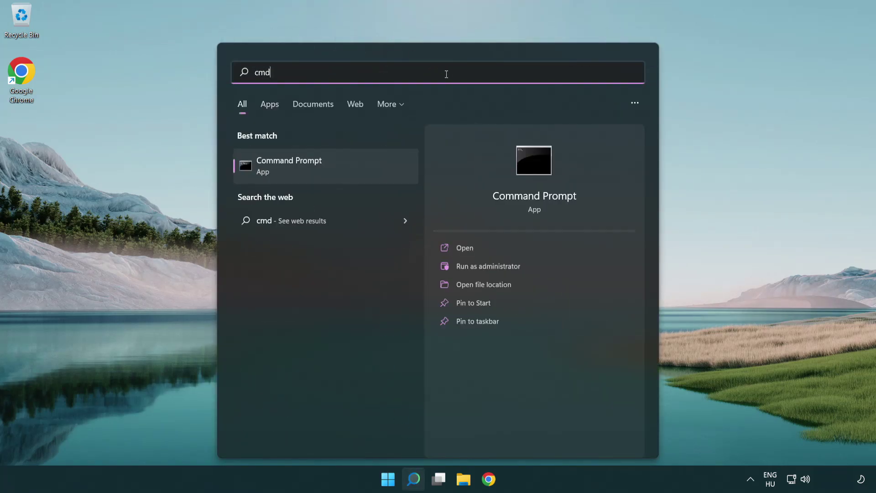
right_click(356, 162)
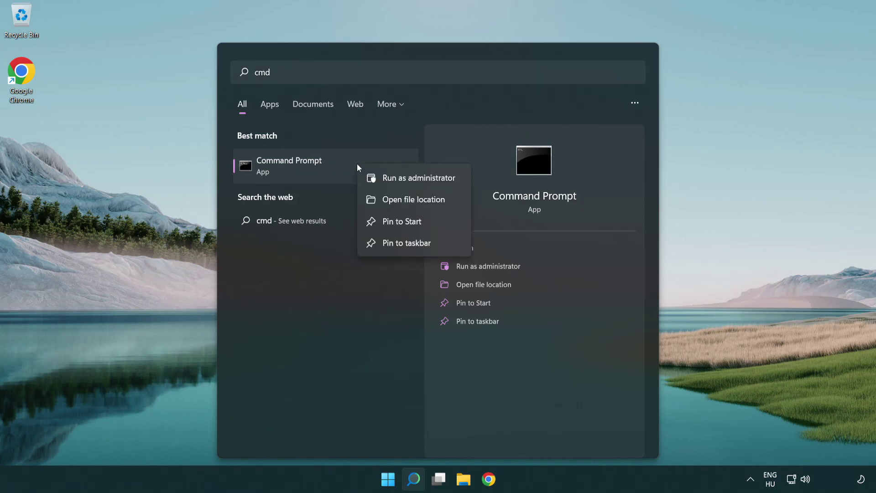
In an administrator Command Prompt, run ipconfig /flushdns and netsh winsock reset
click(425, 180)
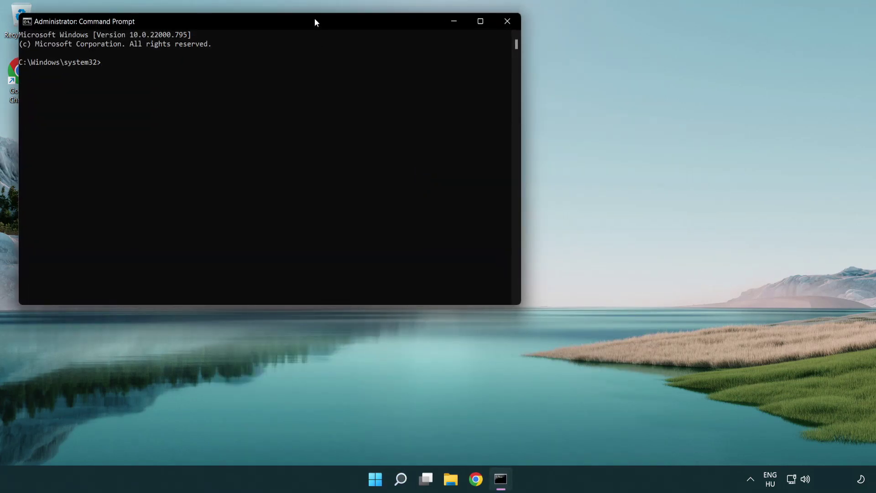
drag(314, 19, 474, 97)
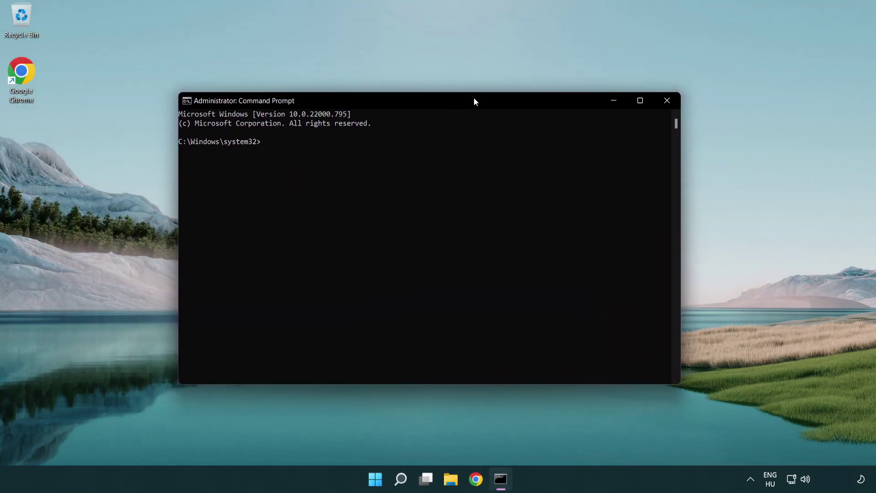
text(i)
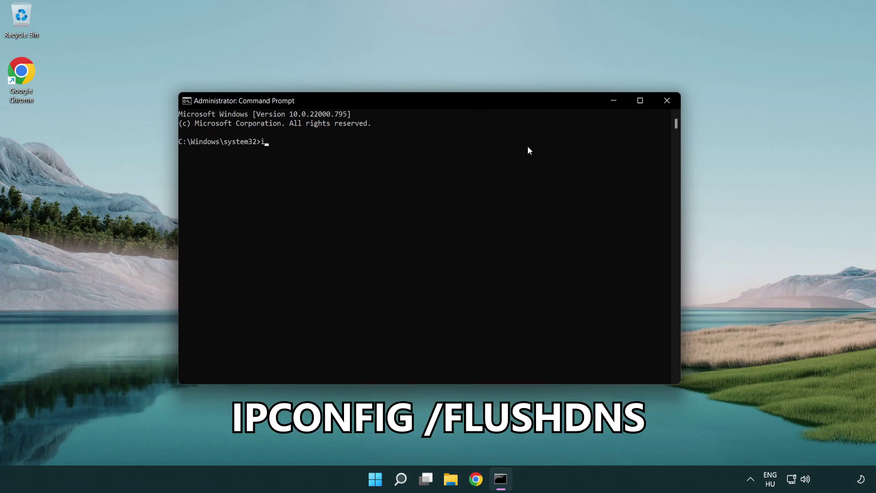
text(pcon)
text(fig )
text(/fl)
text(ushdns)
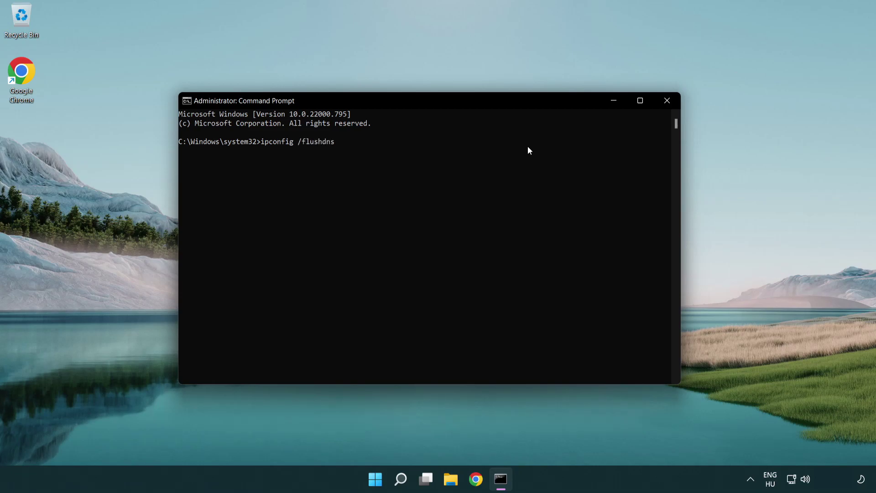
key(Return)
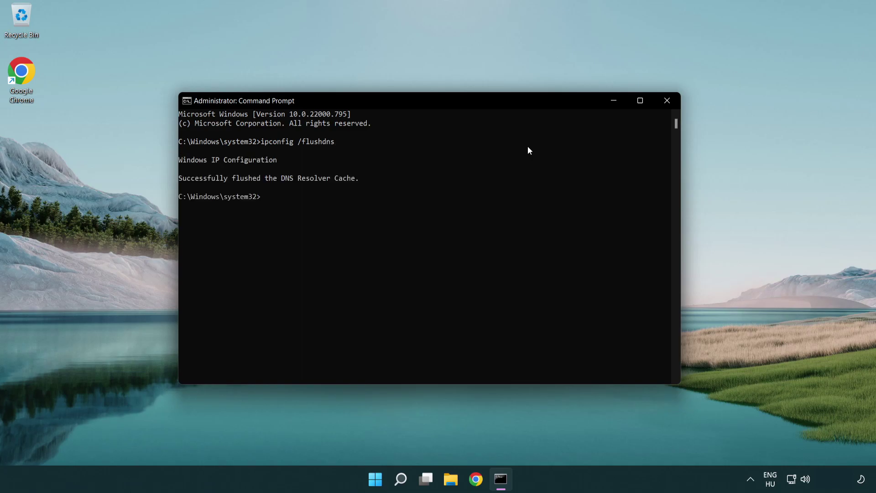
text(ne)
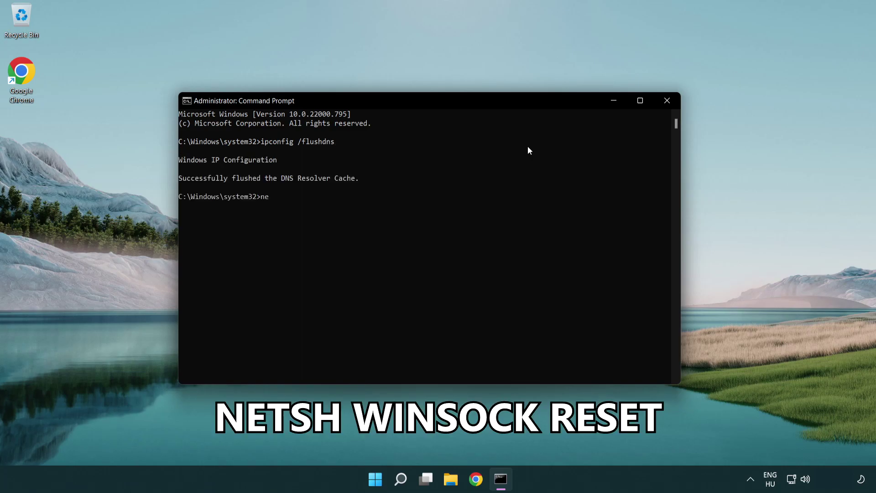
text(tsh winso)
text(ck reset)
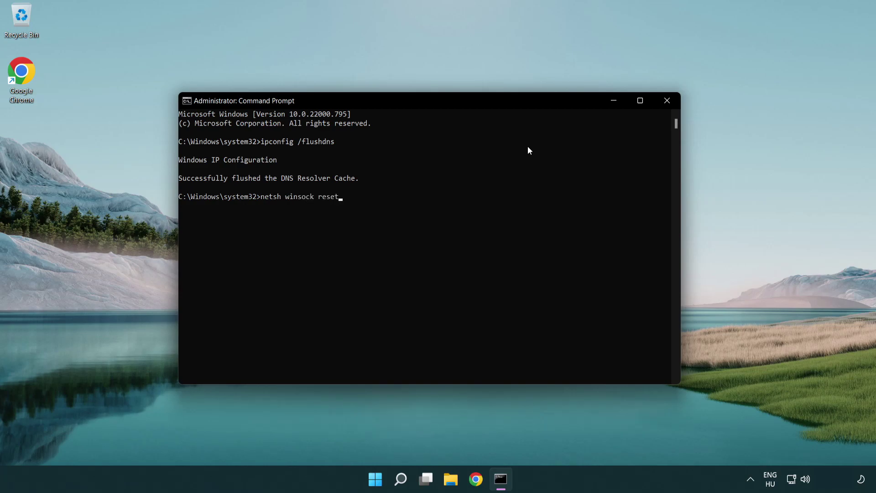
key(Return)
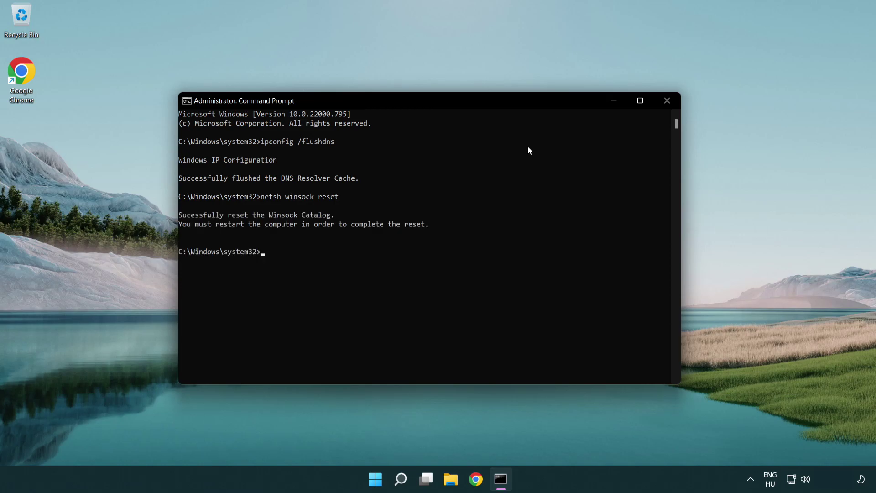
text(exit)
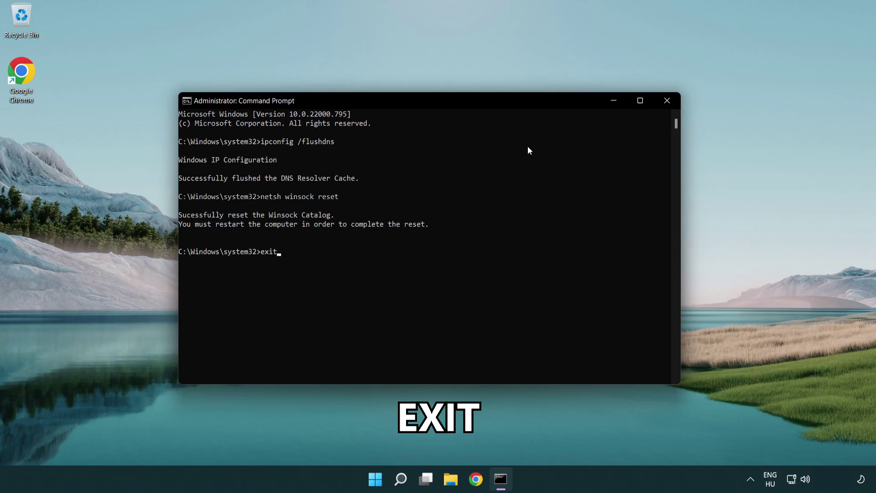
Exit Command Prompt and reach Advanced network settings via the network tray icon
key(Return)
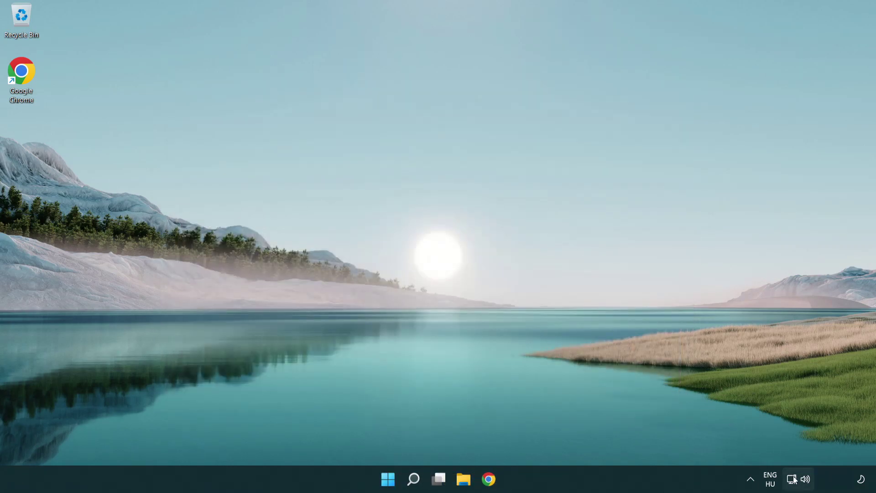
right_click(792, 481)
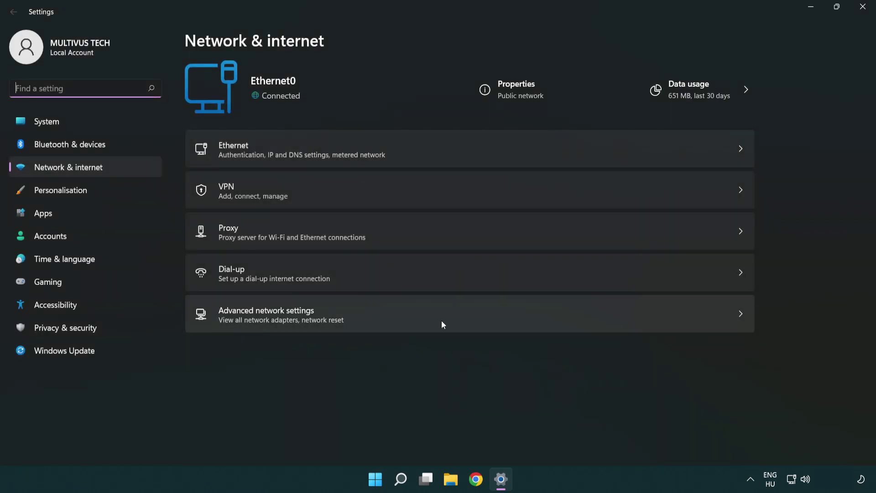
click(471, 320)
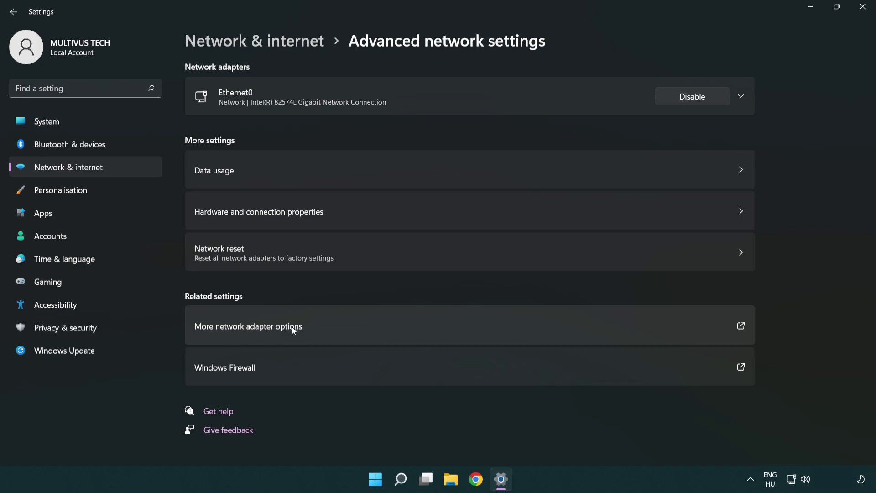
Open More network adapter options and show the Ethernet0 adapter's context menu
click(268, 329)
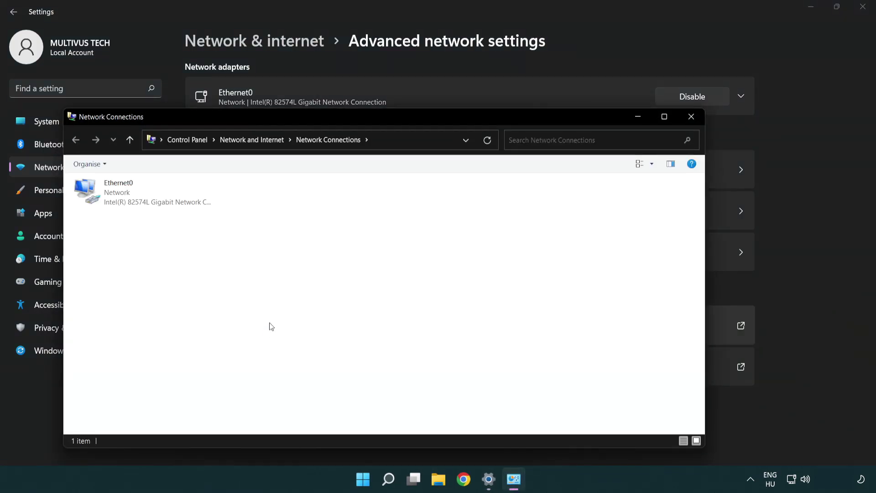
drag(320, 119, 382, 69)
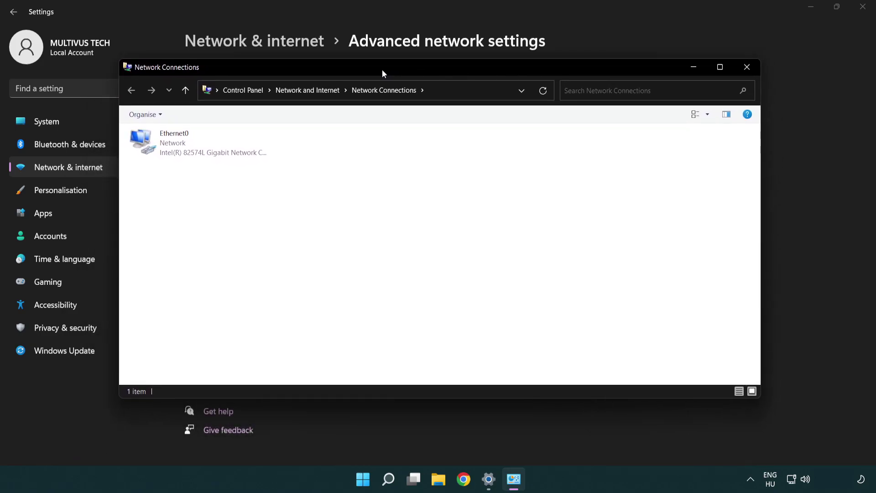
click(178, 141)
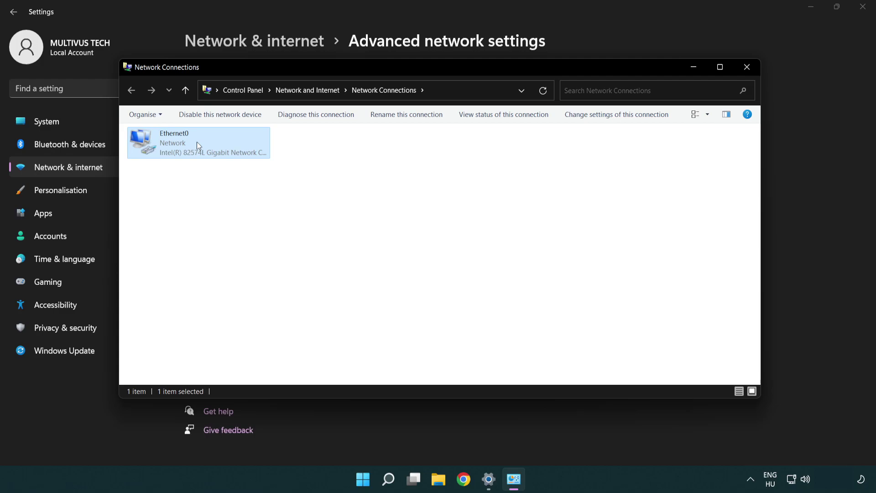
right_click(196, 142)
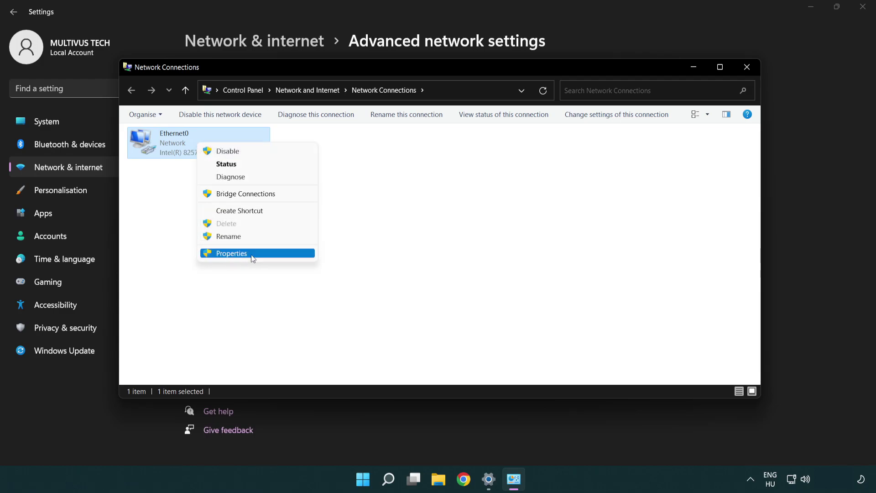
Open Ethernet0 Properties and highlight Internet Protocol Version 4 (TCP/IPv4)
click(265, 256)
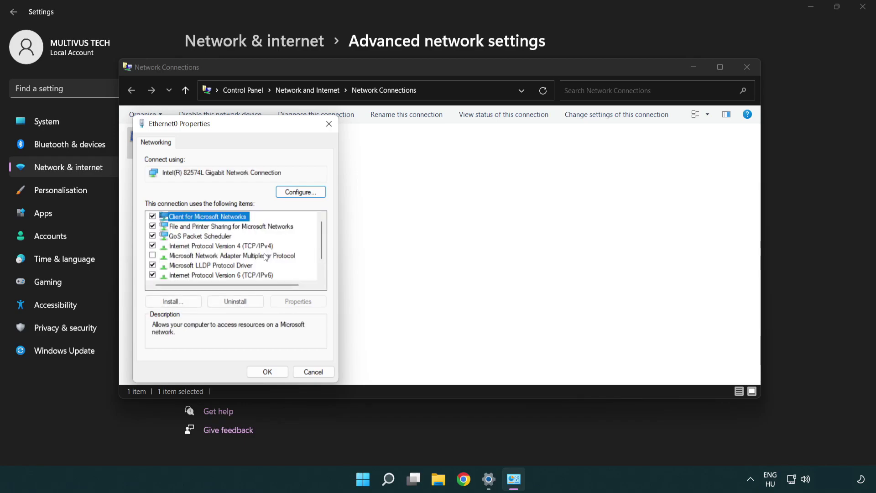
drag(224, 129, 425, 116)
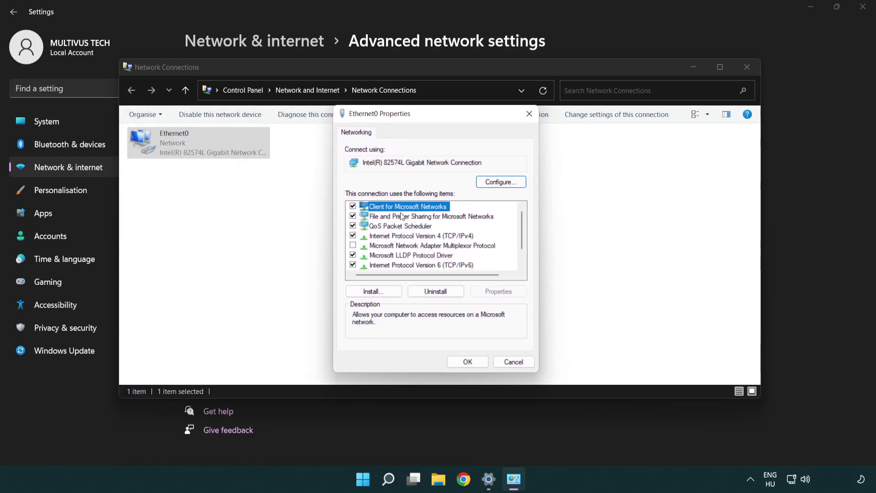
click(403, 236)
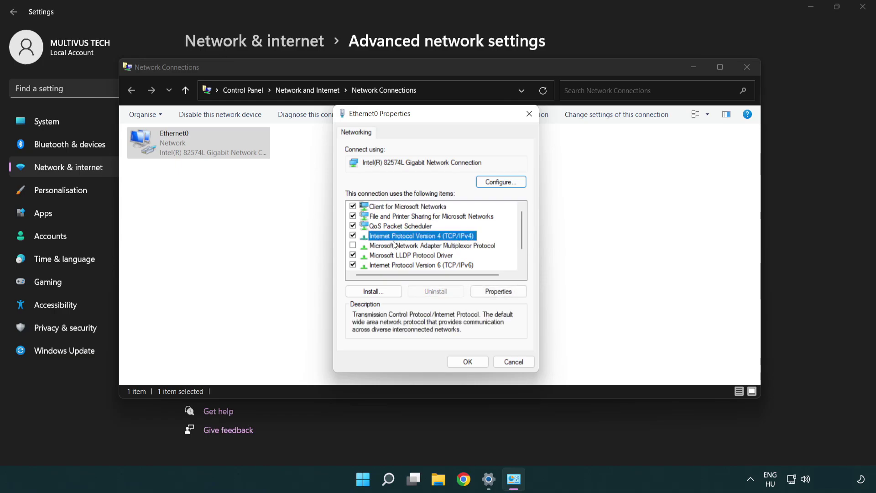
Switch IPv4 to manual DNS, preferred 8.8.8.8, alternative 8.8.4.4
click(498, 290)
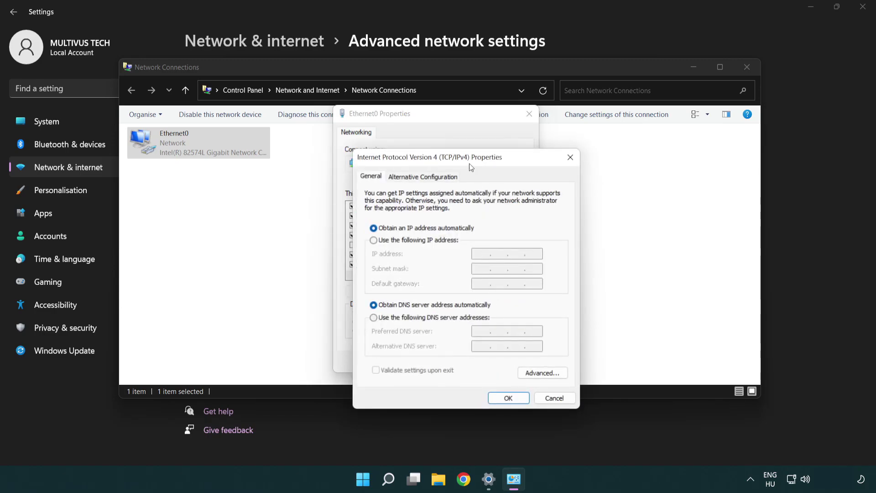
drag(470, 158, 439, 122)
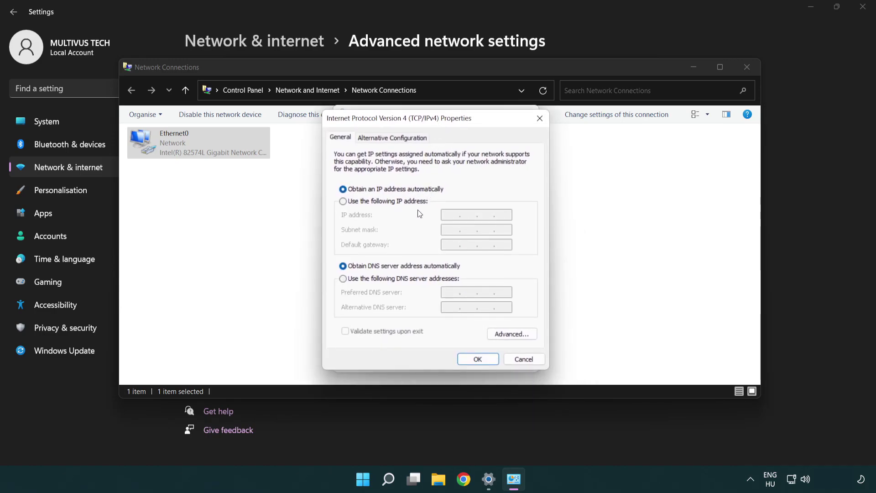
click(359, 283)
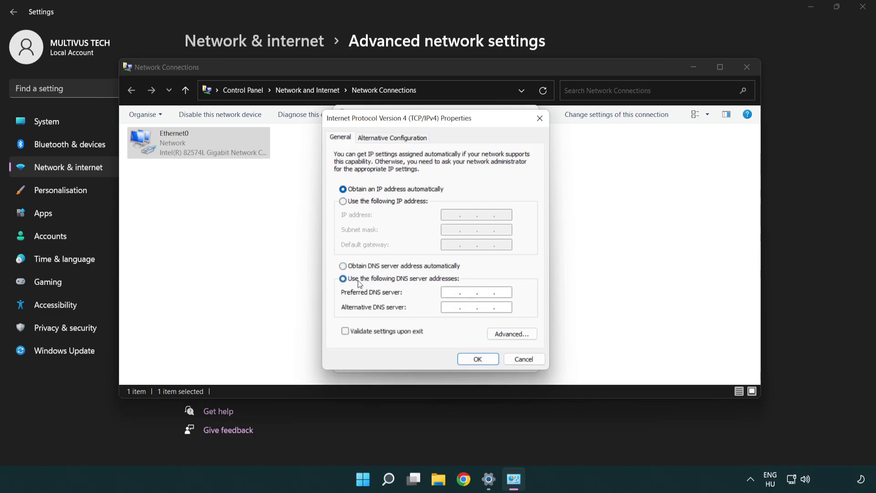
click(445, 292)
text(8.8.)
text(8.8)
click(450, 307)
text(8.)
text(8.4.4)
Confirm the 8.8.8.8/8.8.4.4 DNS change and close Ethernet0 Properties, Network Connections and Settings
click(478, 359)
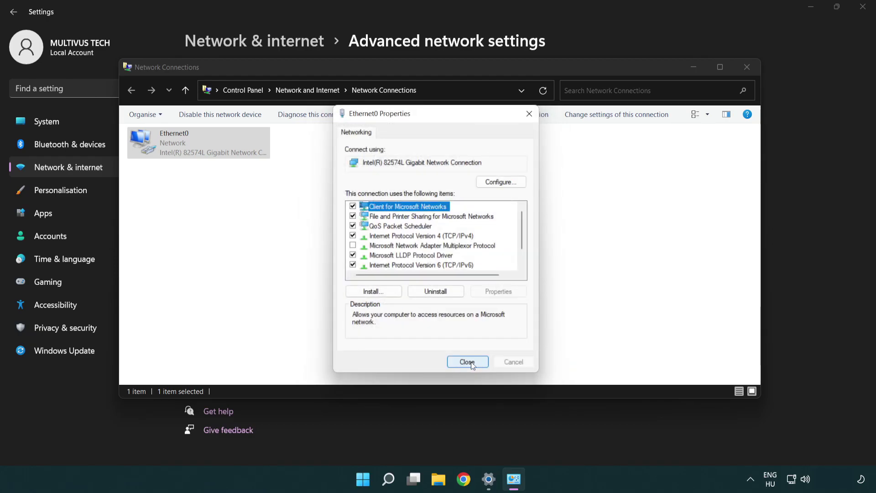
click(467, 361)
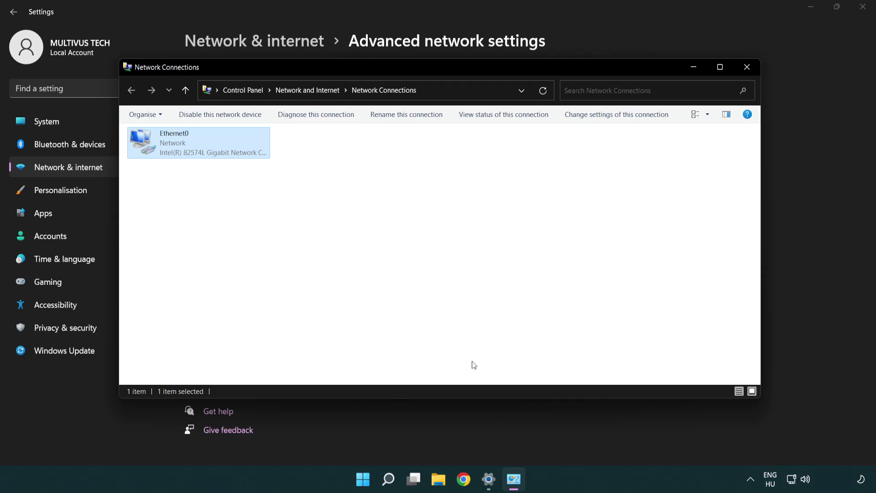
click(747, 68)
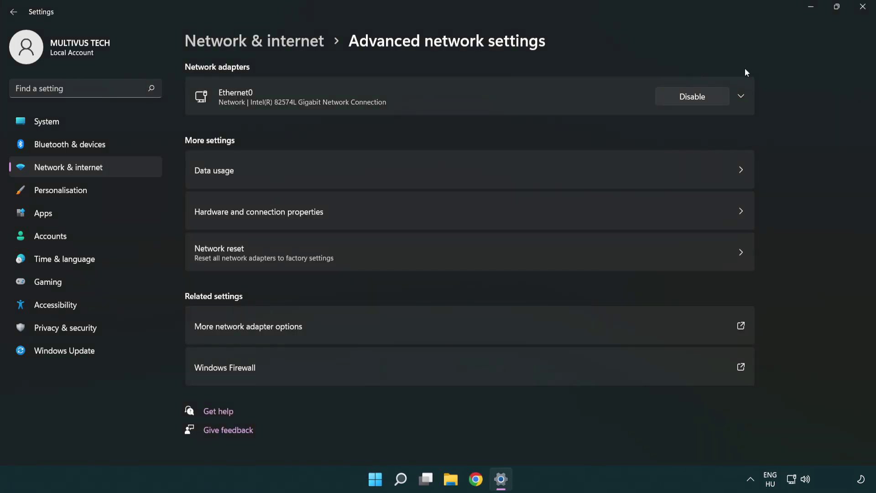
click(863, 10)
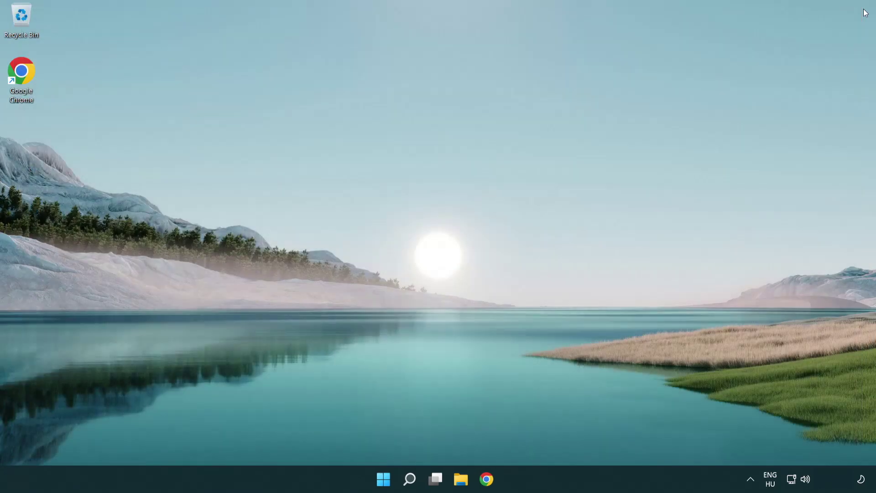
click(387, 478)
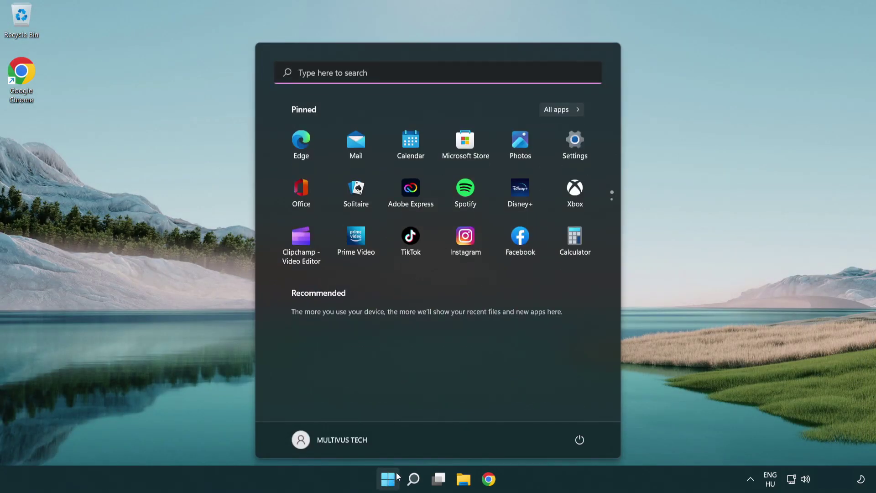
click(580, 440)
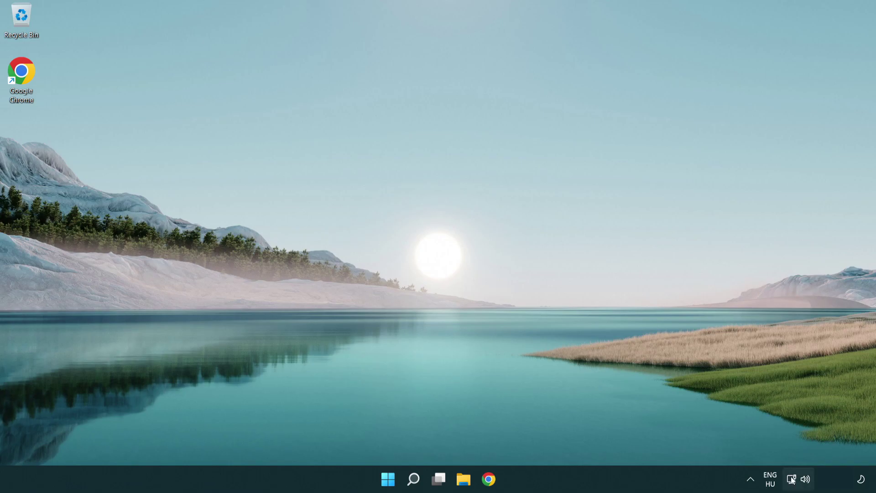
Go from the network tray icon through Advanced network settings to Network reset
right_click(791, 478)
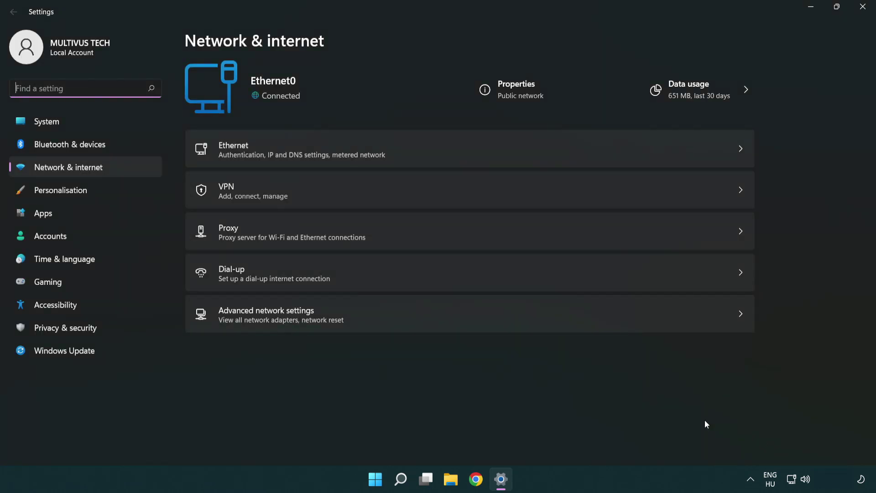
click(398, 315)
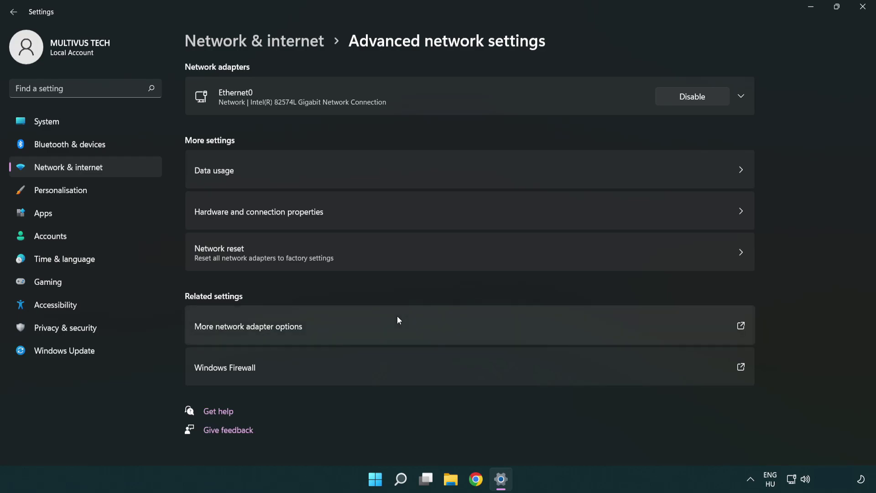
click(394, 259)
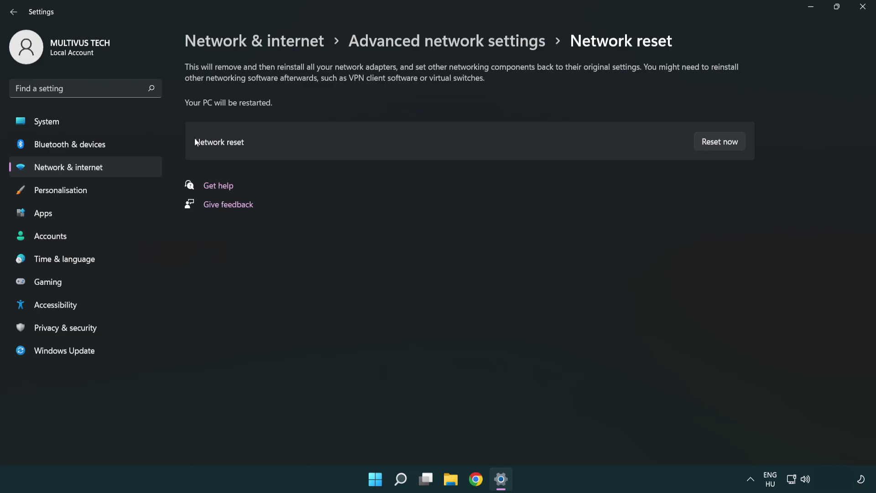
Confirm Reset now, dismiss the sign-out notice, and close Settings
click(727, 142)
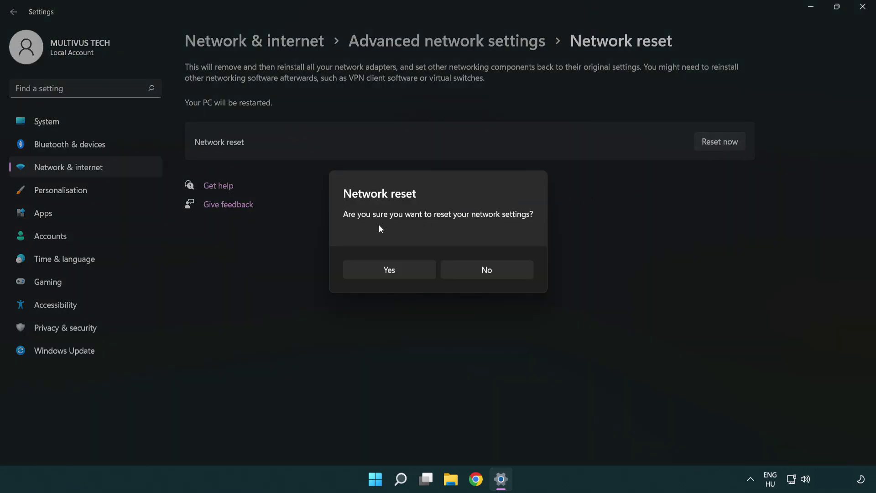
click(397, 275)
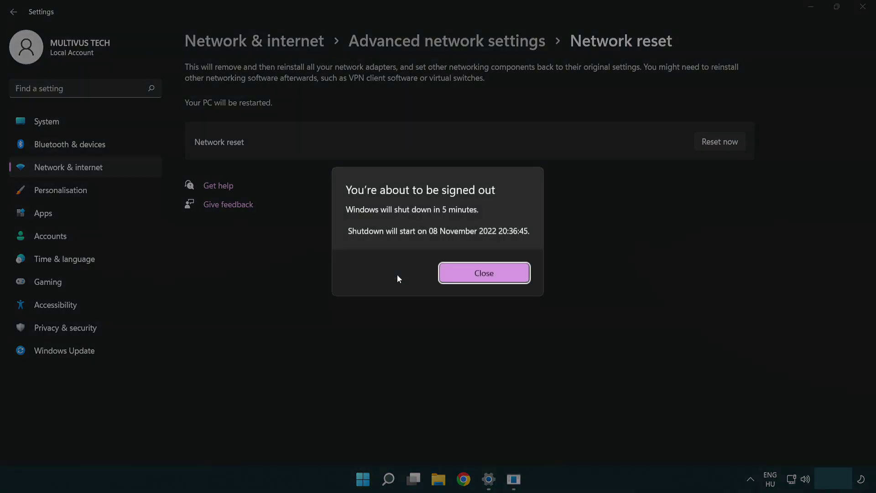
click(497, 271)
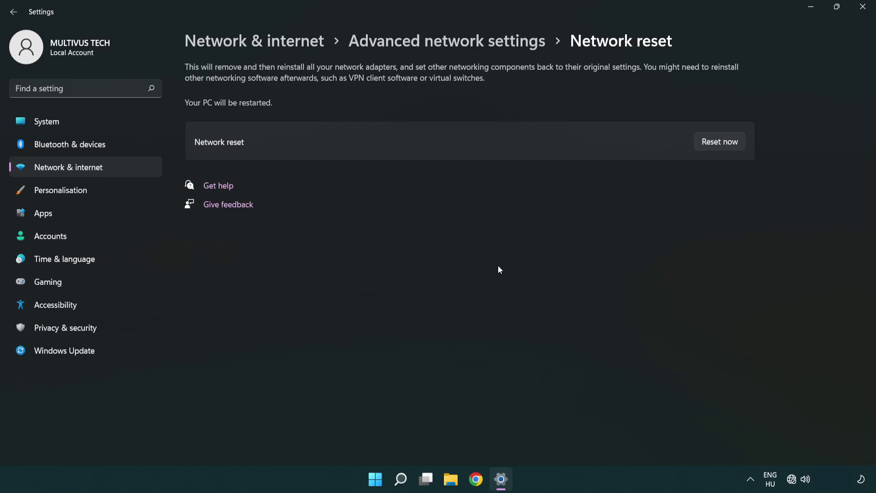
click(862, 7)
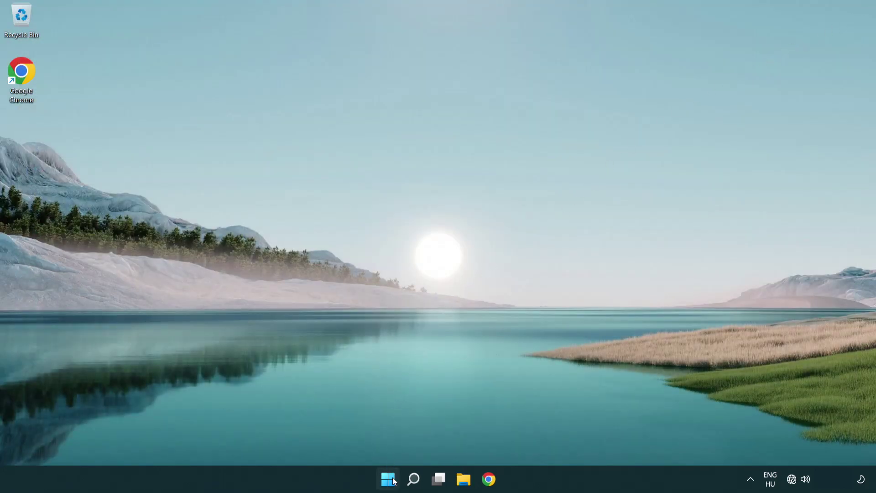
Open the Start menu's power options to show Restart
click(388, 479)
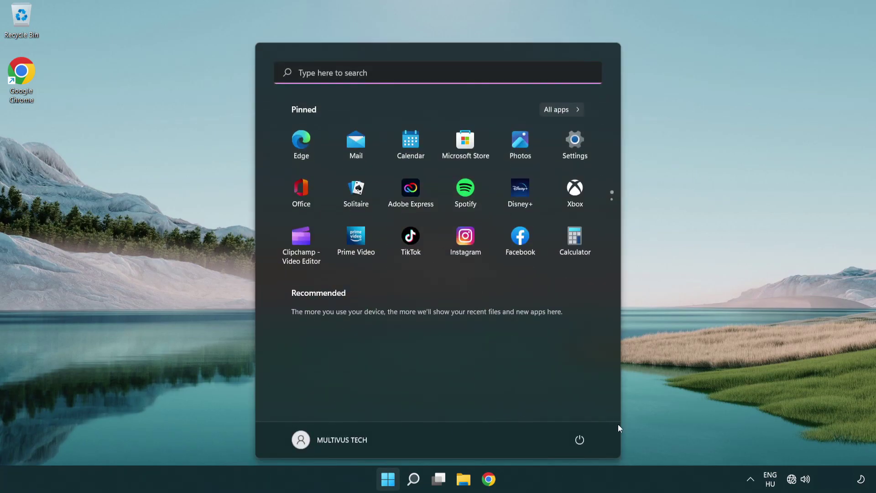
click(580, 439)
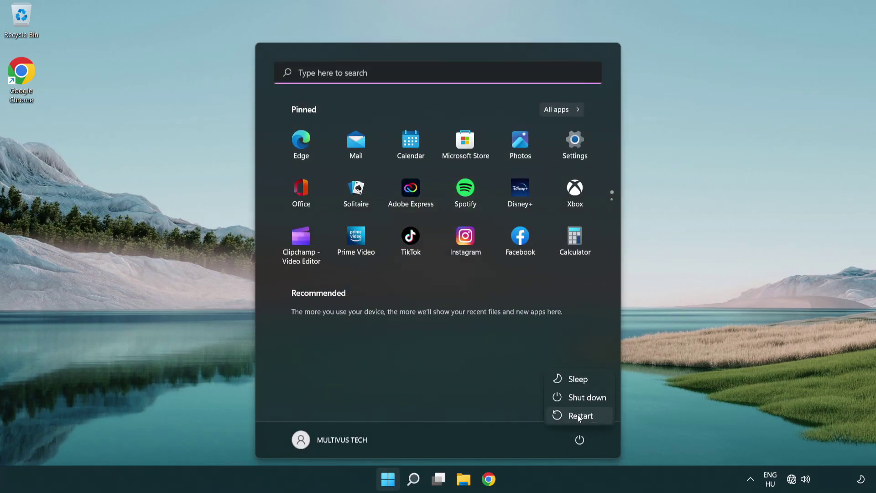